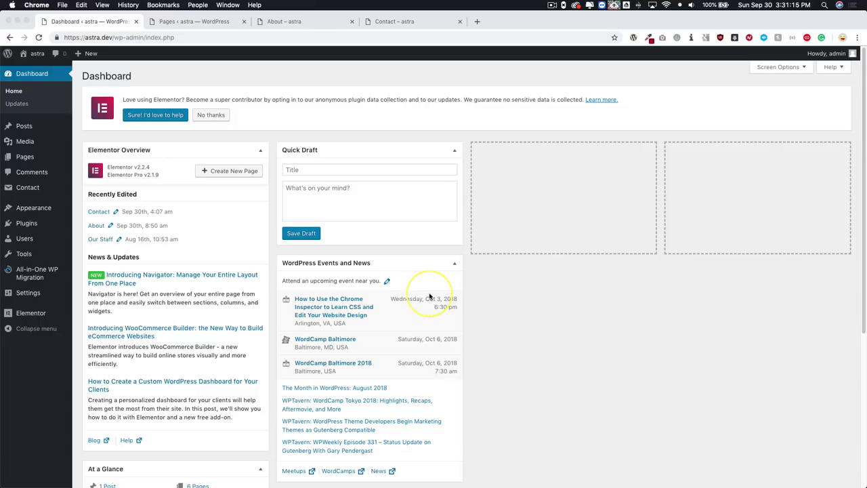
Review the header and logo on the site's Home, About and Contact pages
click(205, 80)
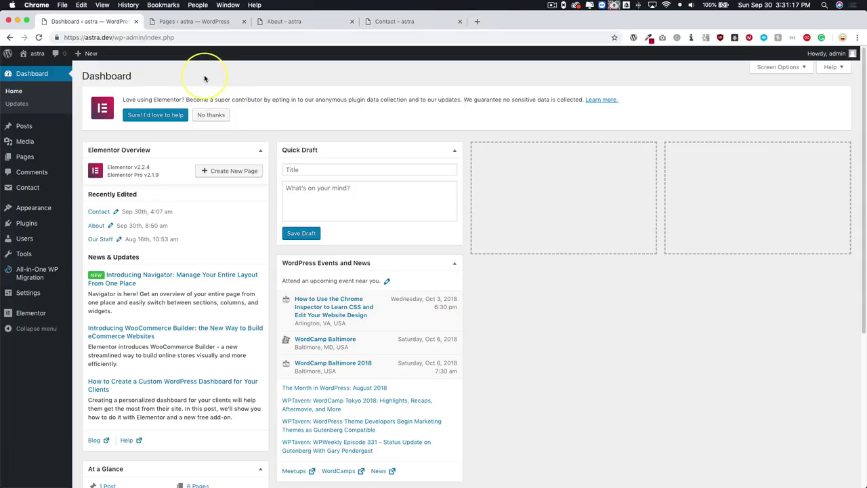
click(240, 25)
click(40, 54)
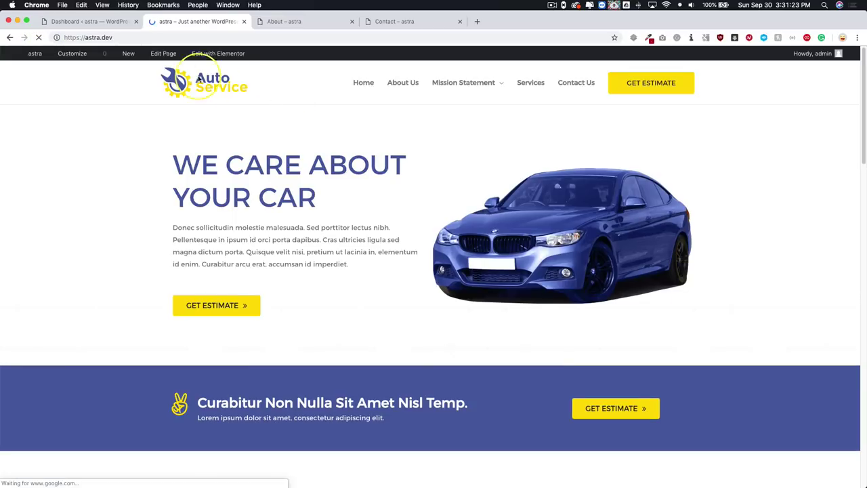
click(313, 23)
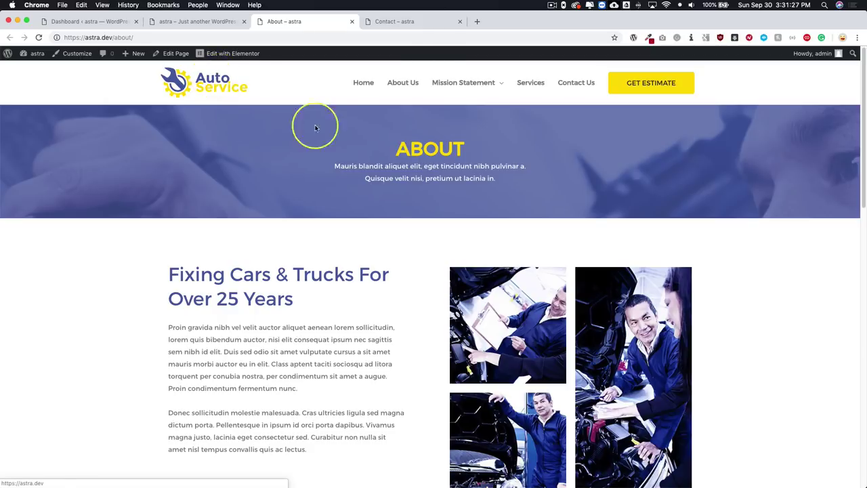
click(423, 23)
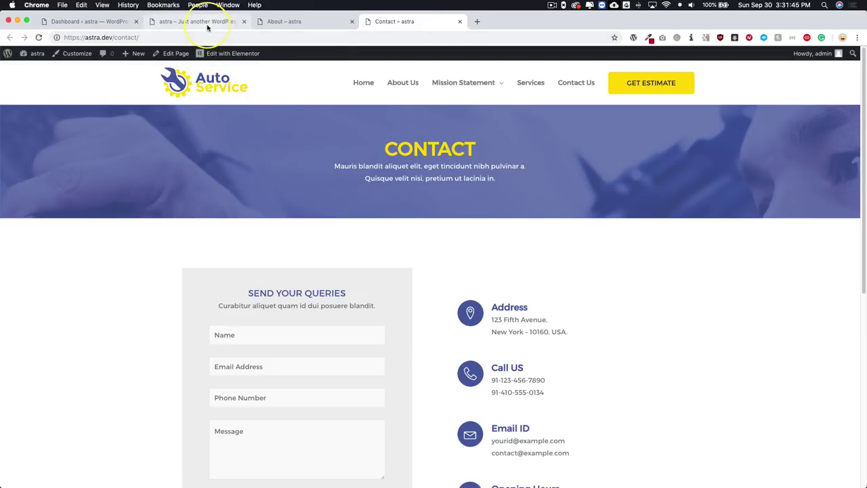
click(177, 21)
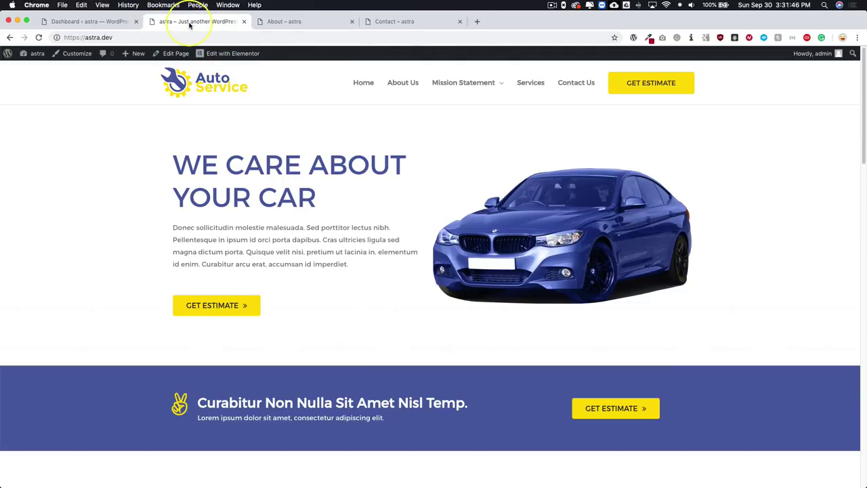
click(293, 24)
click(383, 22)
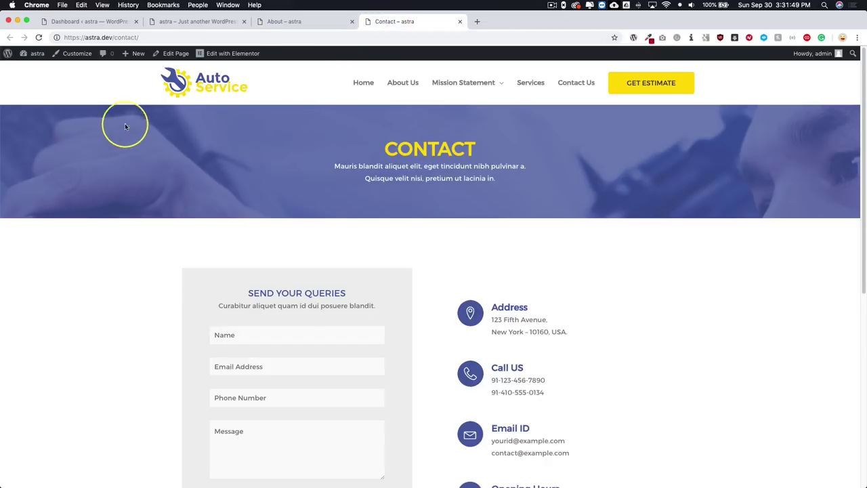
Create an Elementor header template named Global Header and insert the light header block with a logo, menu and search icon
click(94, 22)
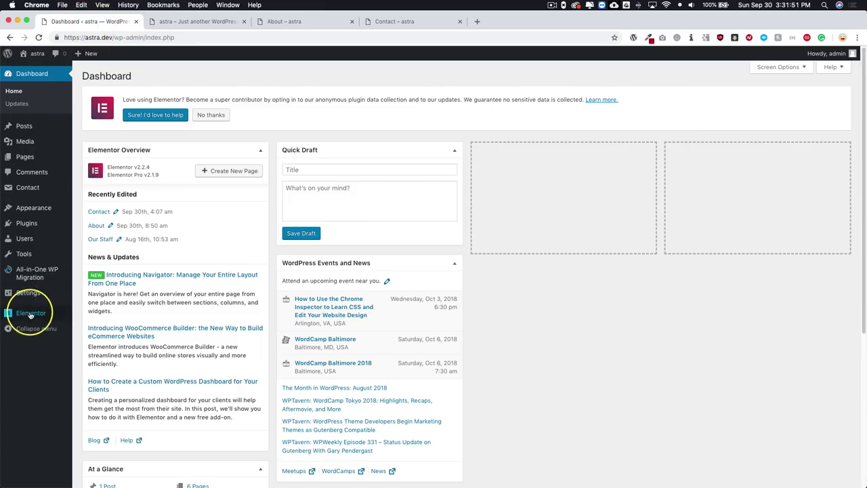
mouse_move(30, 313)
click(94, 316)
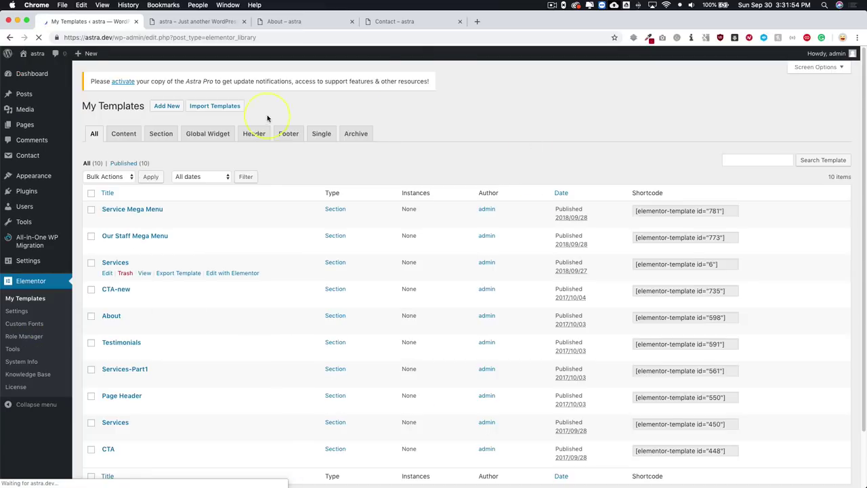
click(257, 133)
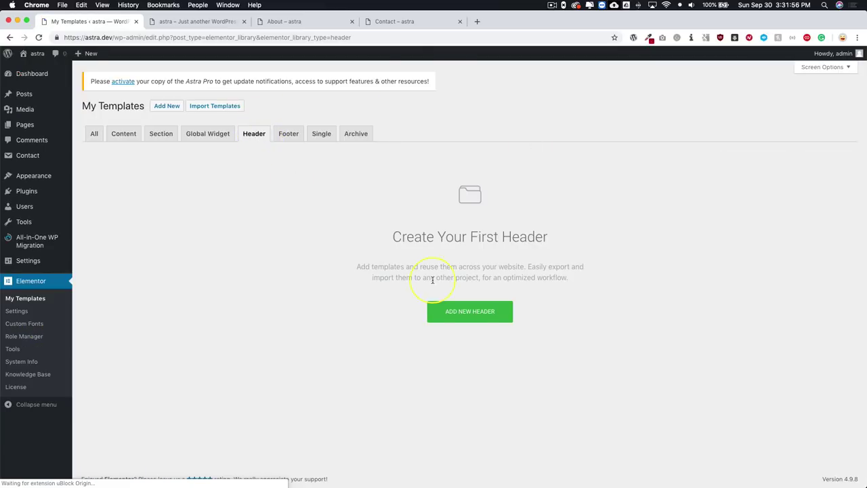
click(467, 316)
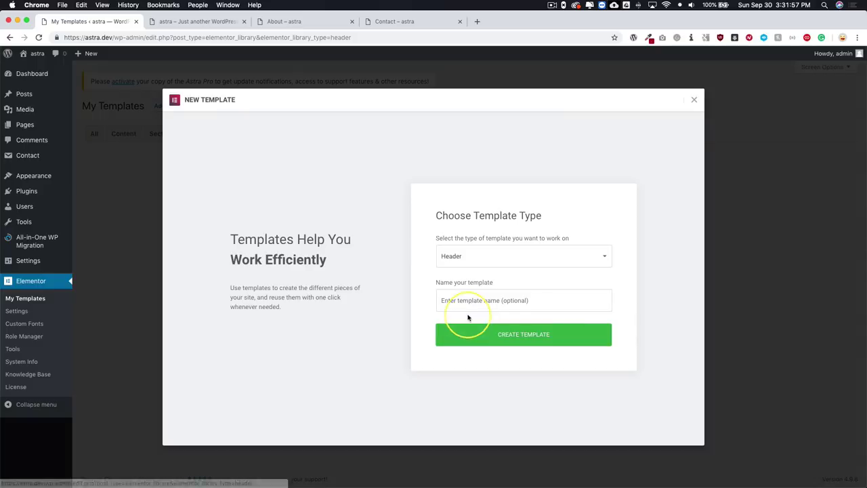
click(476, 299)
text(Gl)
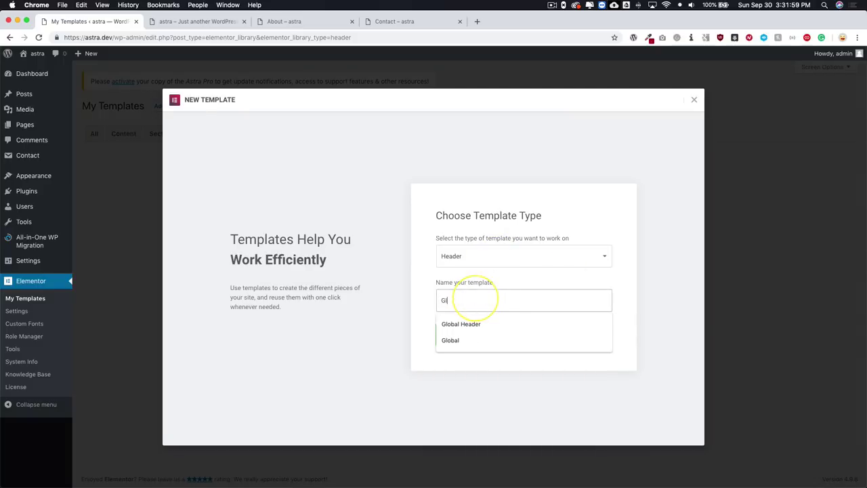
text(obal Heade)
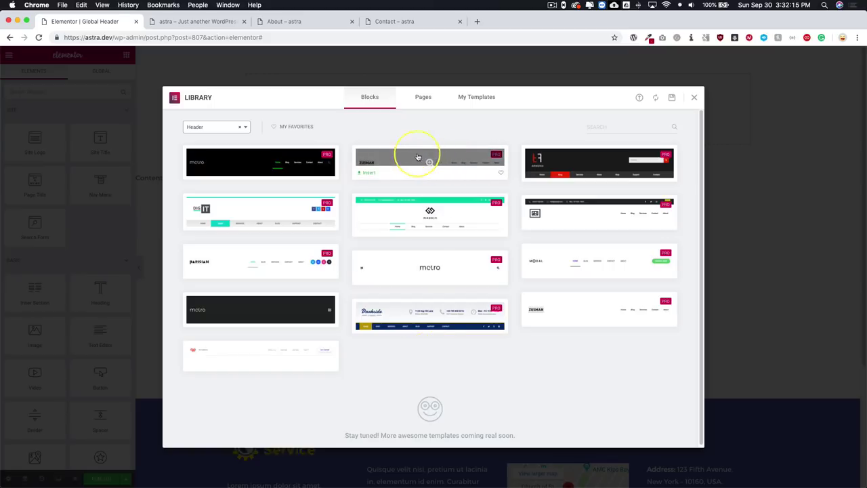
mouse_move(397, 166)
click(366, 173)
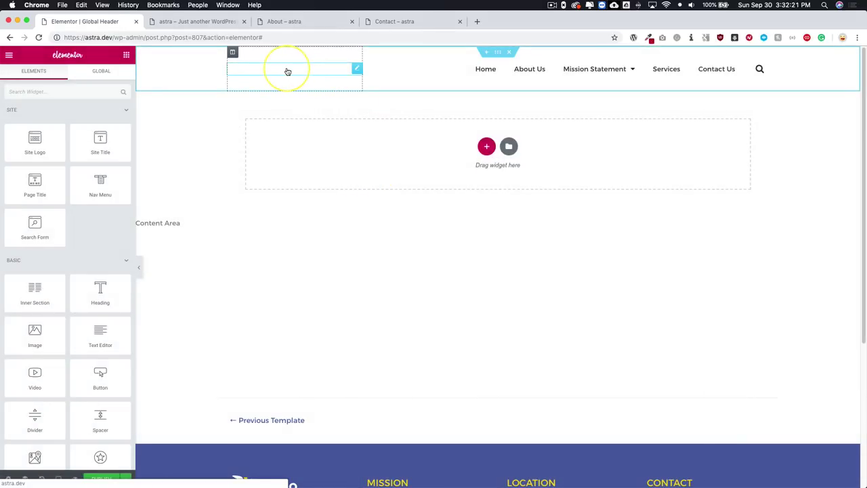
Replace the Site Logo widget in the header with a Featured Image widget
click(291, 72)
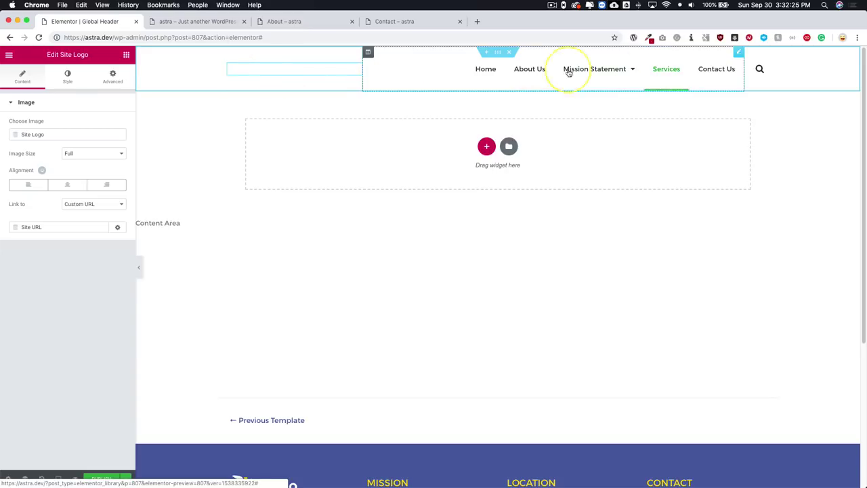
right_click(287, 71)
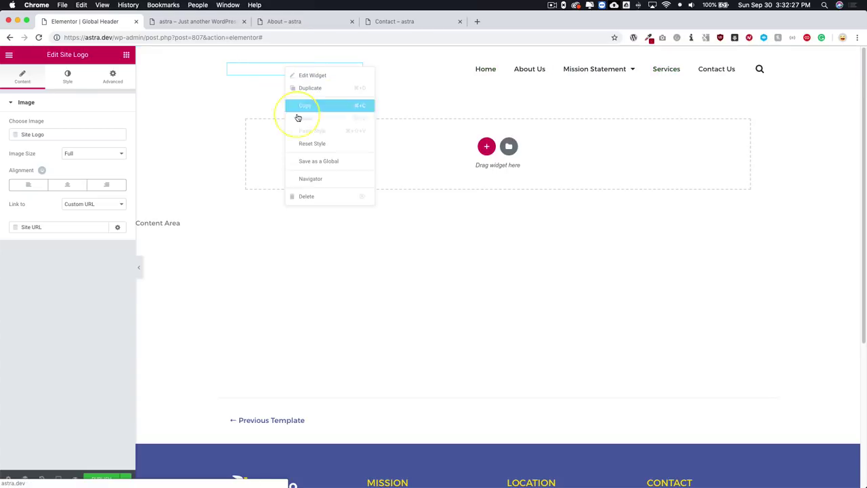
click(310, 195)
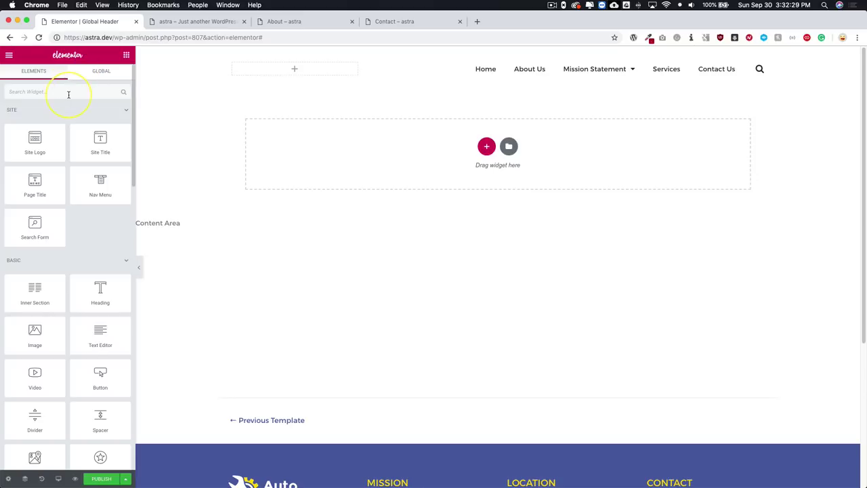
text(featured)
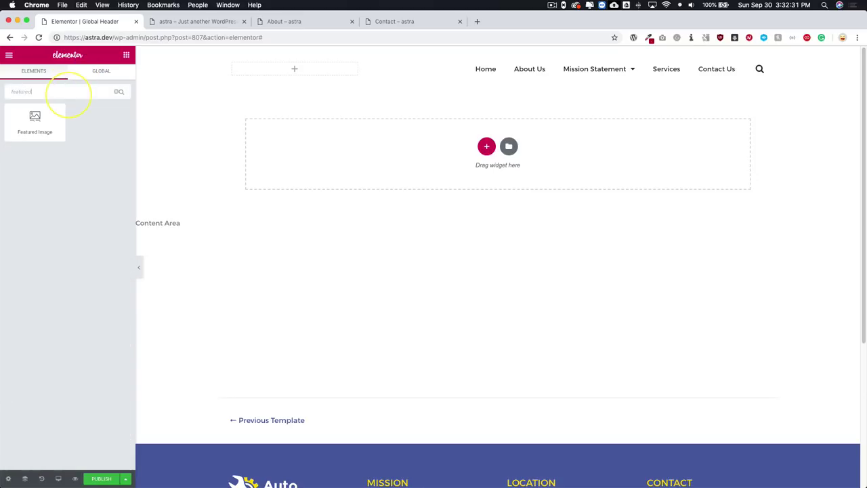
drag(34, 119, 286, 68)
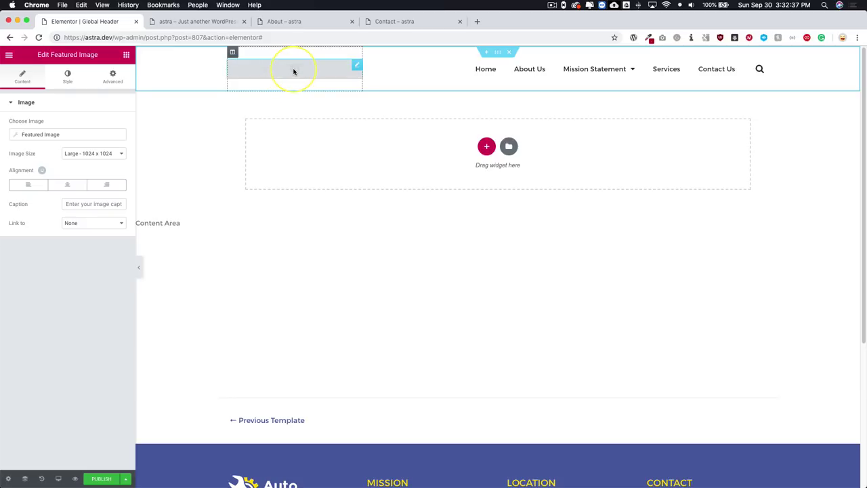
Examine the Featured Image setting in the About page's WordPress editor, and return to the Global Header template
click(275, 21)
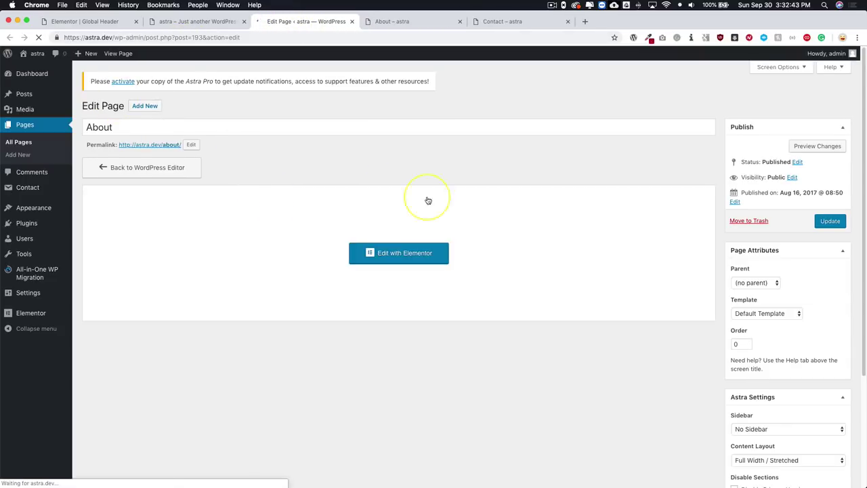
scroll(427, 199, down, 5)
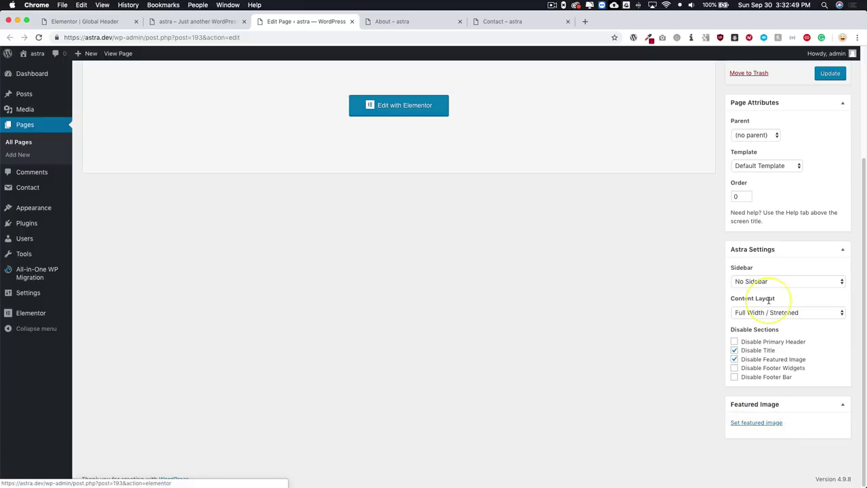
click(106, 22)
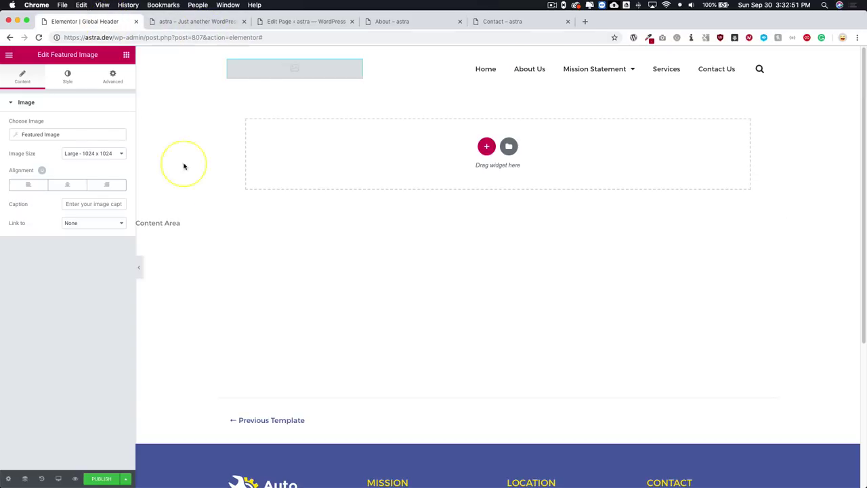
Set the Featured Image widget's fallback to the Auto Service logo from the media library
click(35, 135)
click(49, 136)
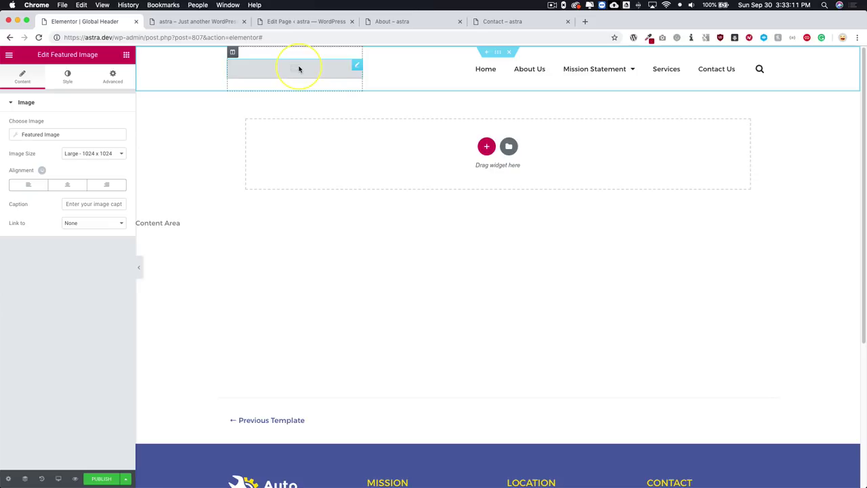
click(51, 135)
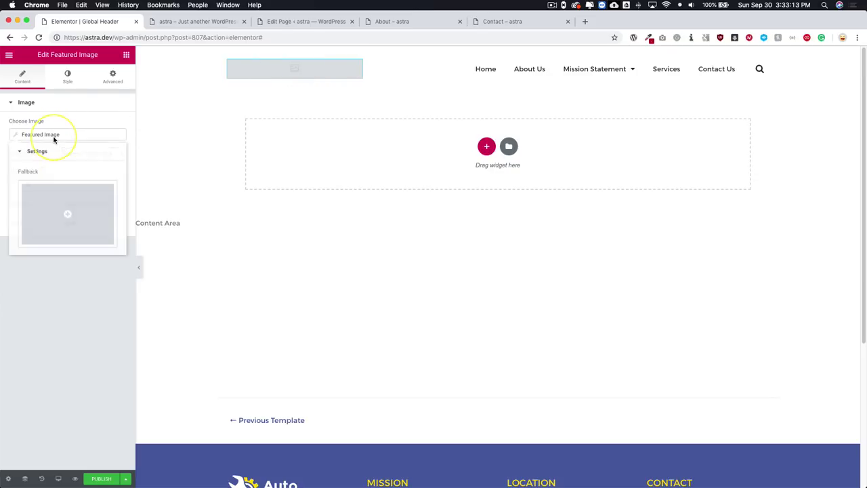
click(65, 212)
click(512, 361)
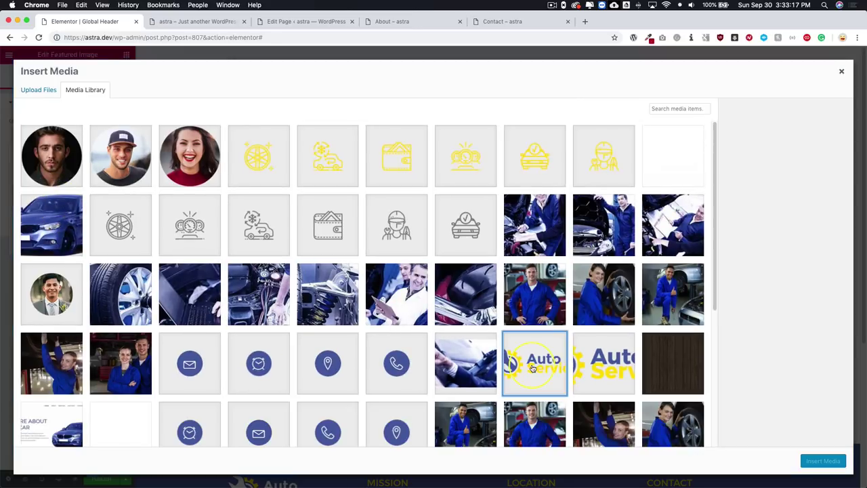
click(823, 461)
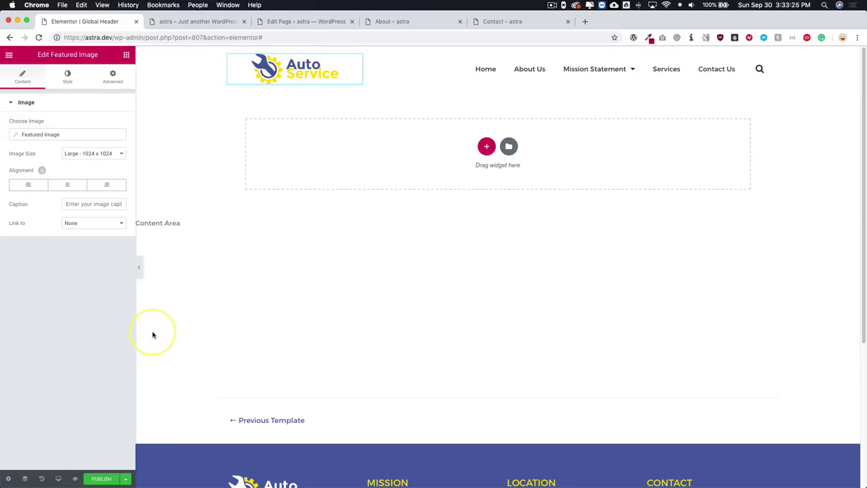
Publish the header template with the display condition Include Entire Site
click(99, 478)
click(429, 294)
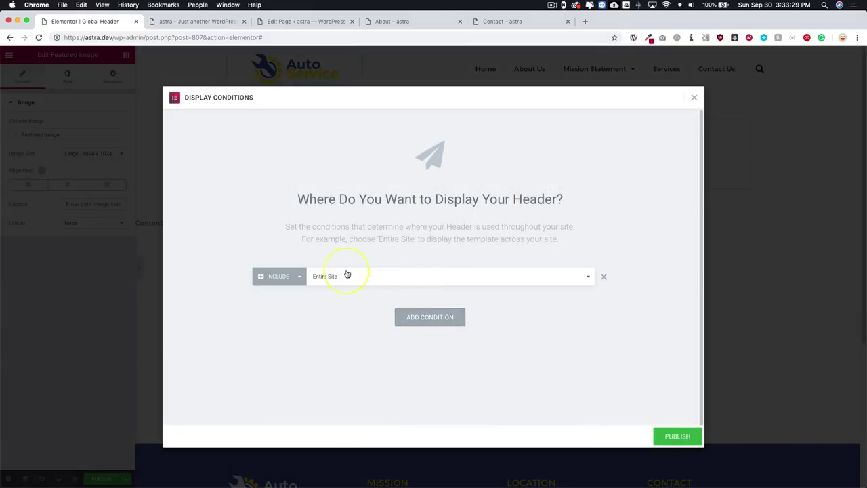
click(672, 435)
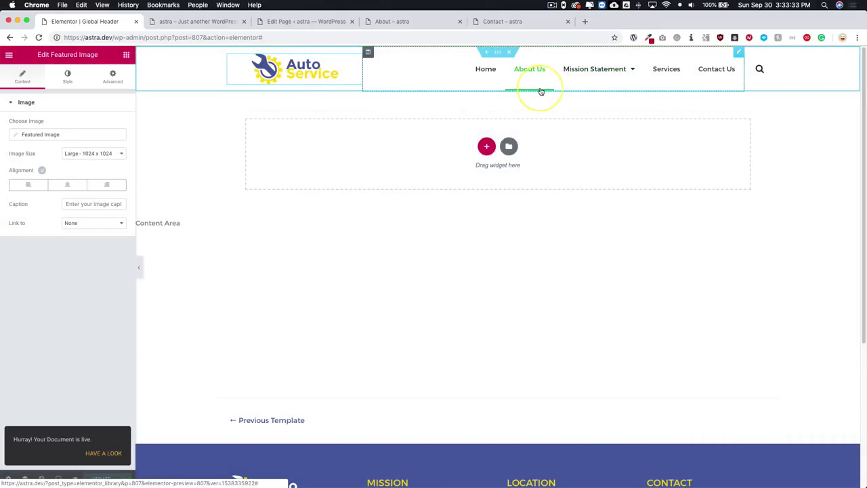
Reload the live Home and About pages to check the new header and its logo
click(215, 22)
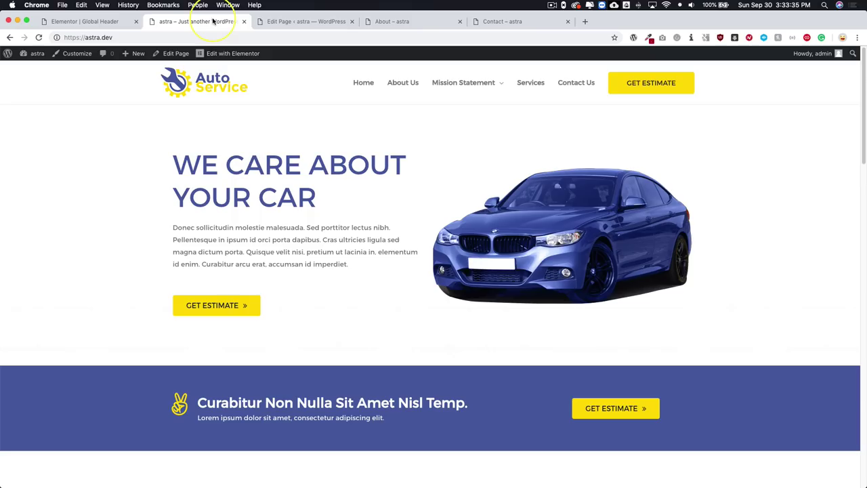
click(39, 37)
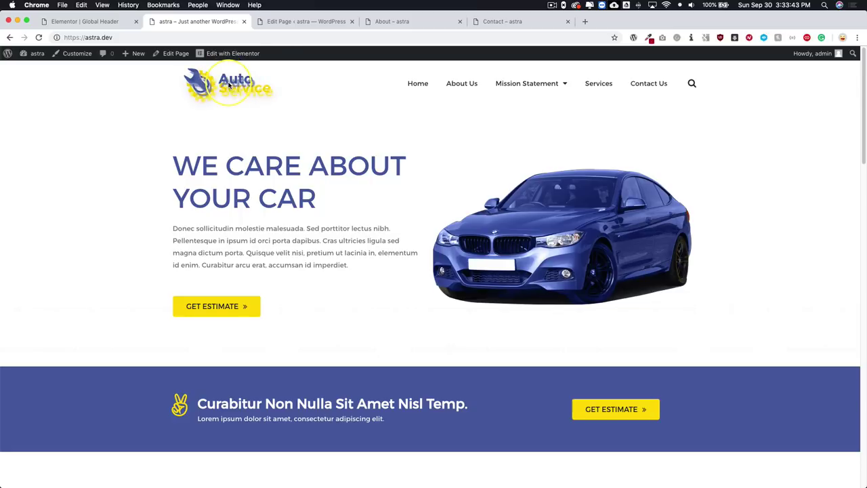
click(307, 22)
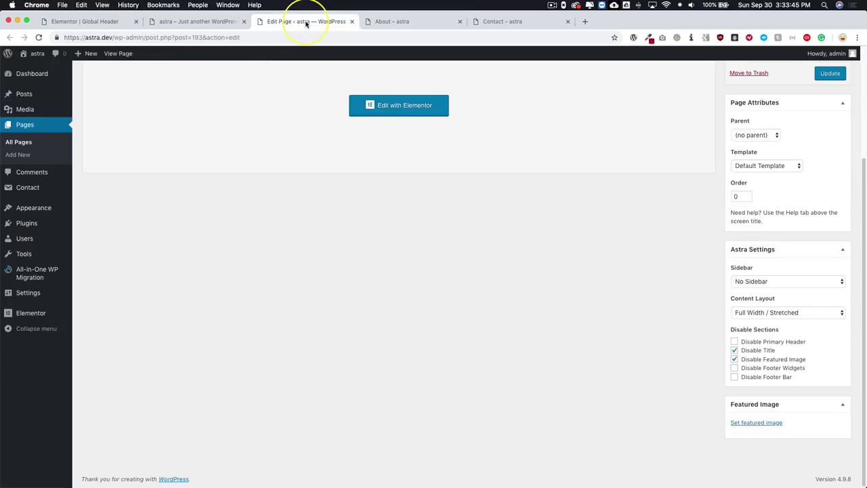
click(410, 22)
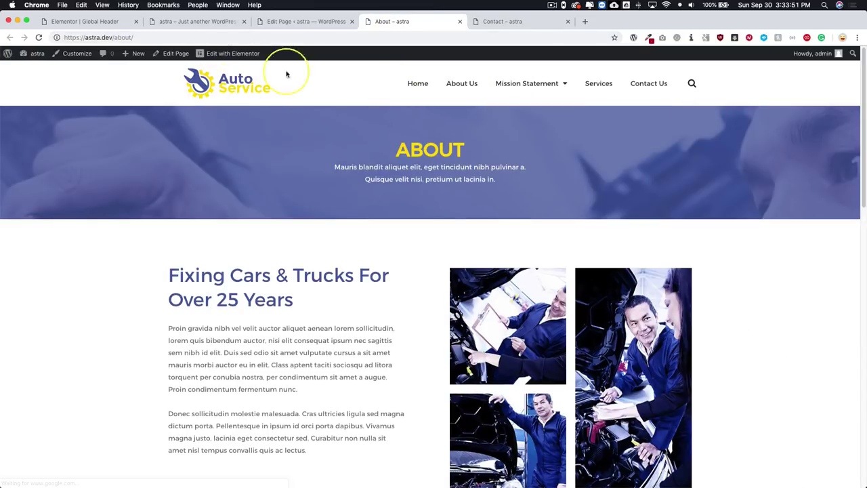
Set the About page's featured image to Favicon-free-img.png from the media library in the WordPress editor, and update the page
click(305, 22)
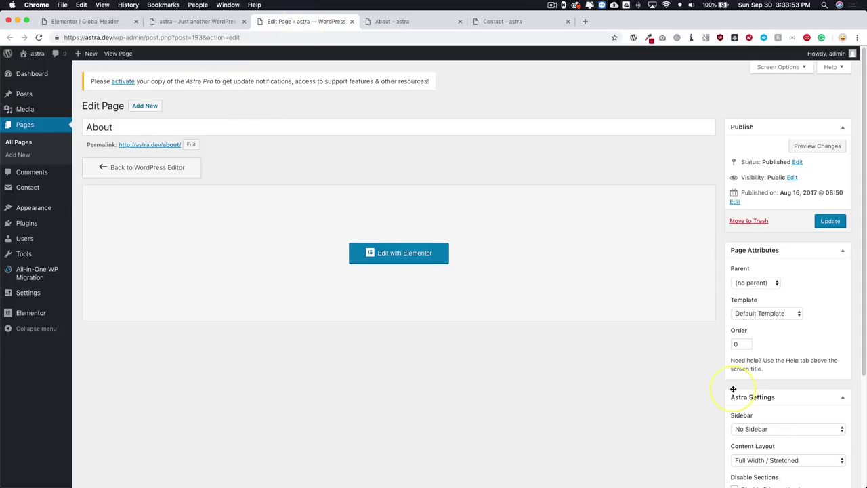
scroll(731, 386, down, 3)
click(747, 421)
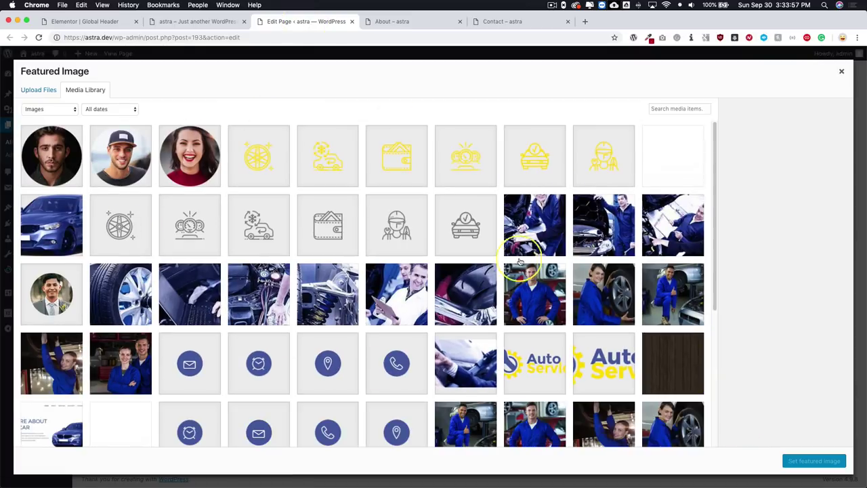
scroll(223, 243, down, 10)
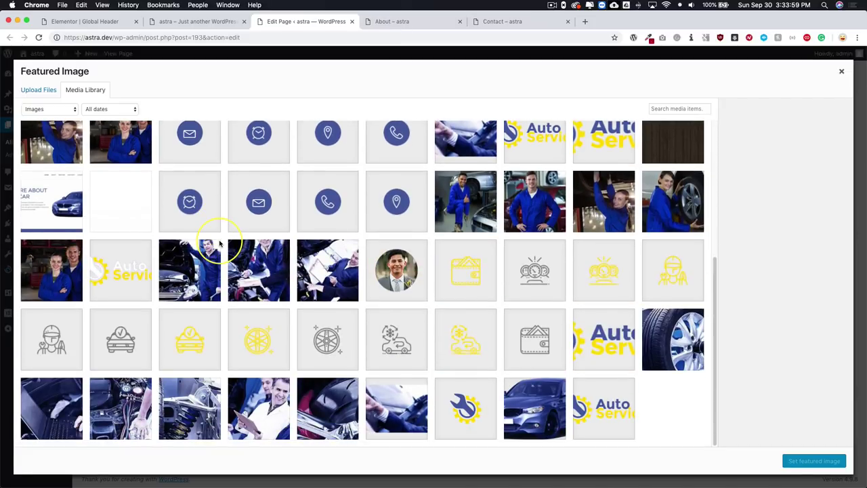
click(472, 410)
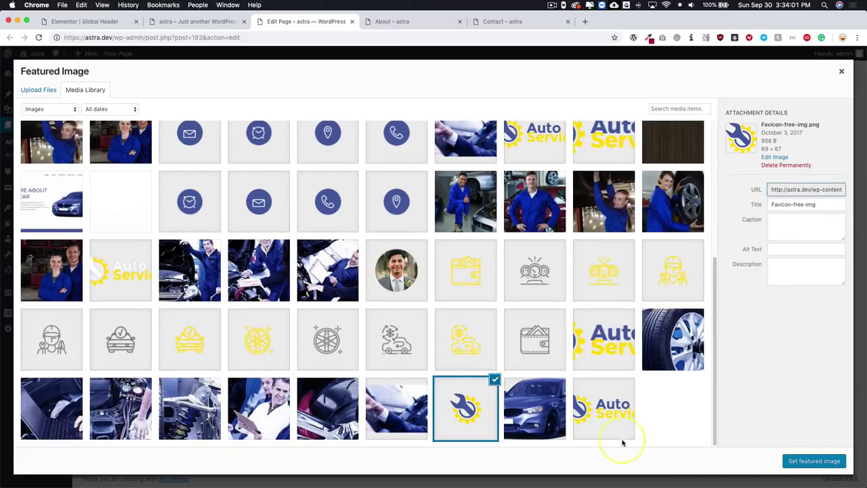
click(806, 460)
scroll(704, 325, up, 5)
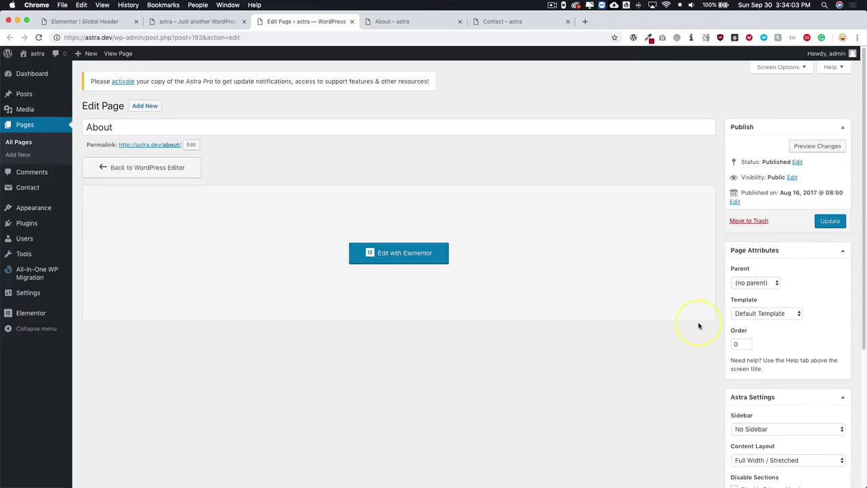
click(830, 220)
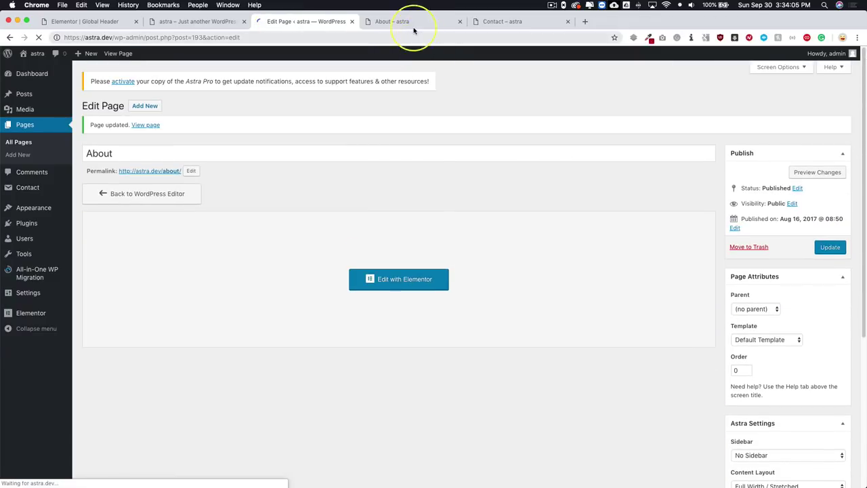
Reload the live About and Contact pages and compare the logos in their headers
click(411, 23)
key(super+r)
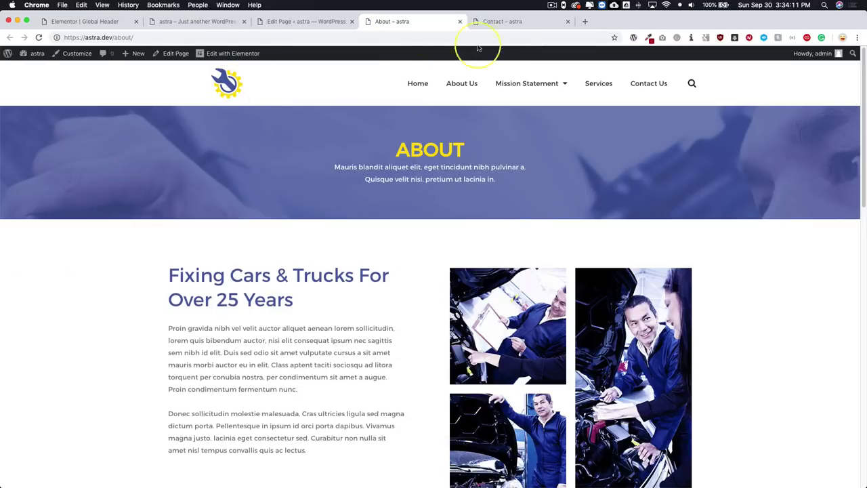
click(506, 22)
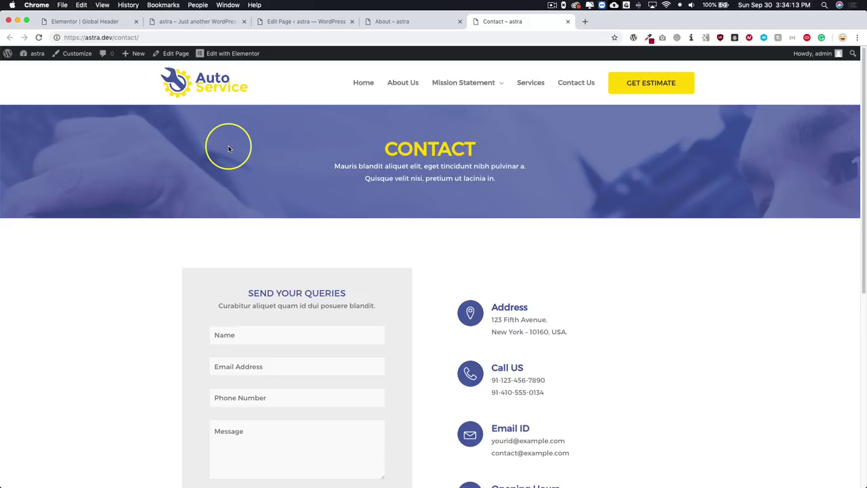
key(super+r)
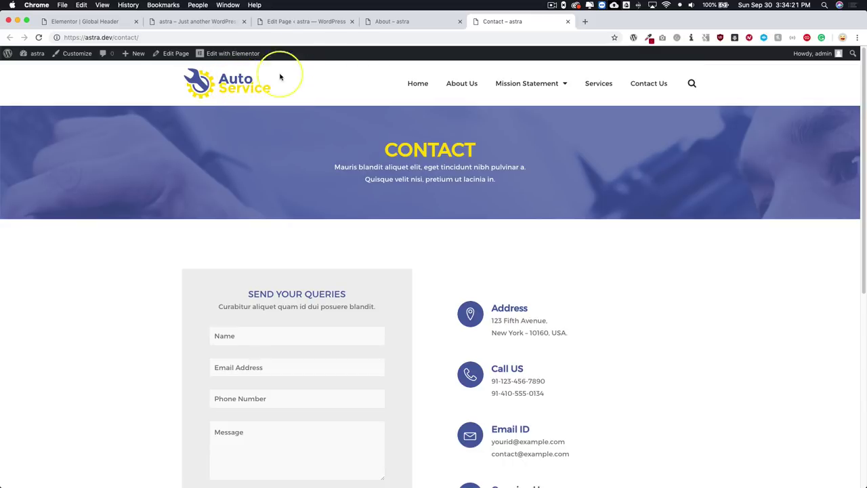
click(406, 21)
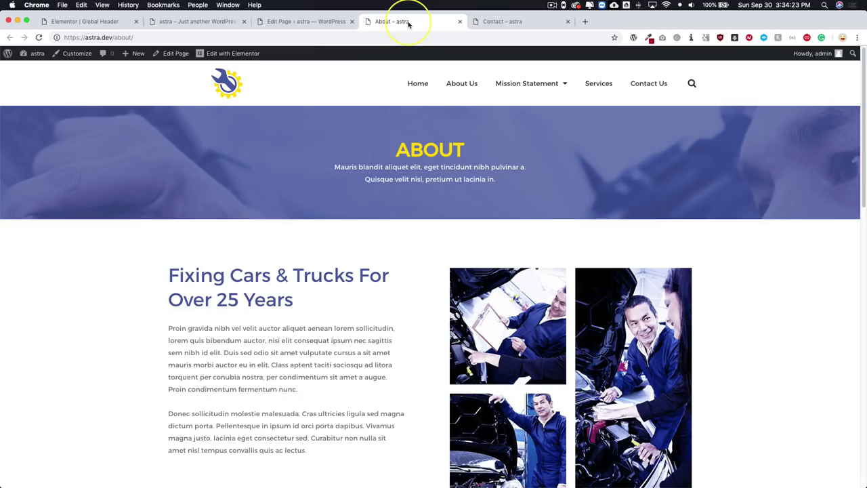
Open the Contact page in the WordPress editor, set its featured image to speedometer-grey-free-img.png, and update the page
click(505, 25)
click(176, 55)
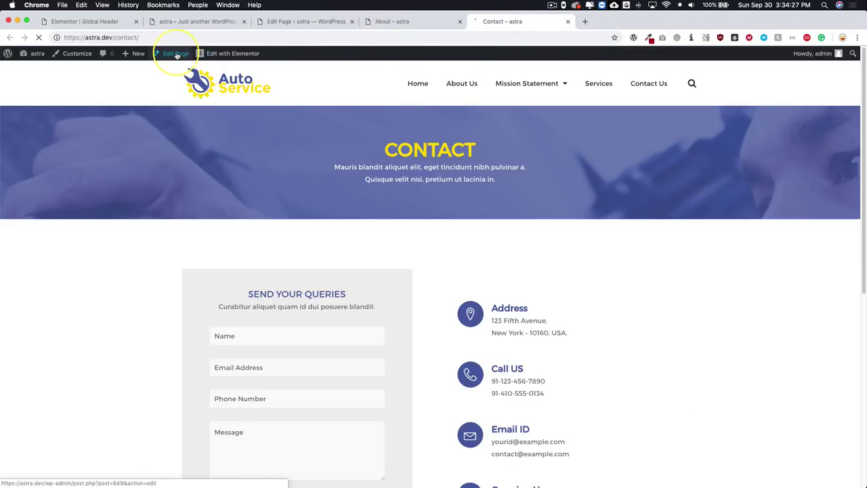
scroll(689, 280, down, 3)
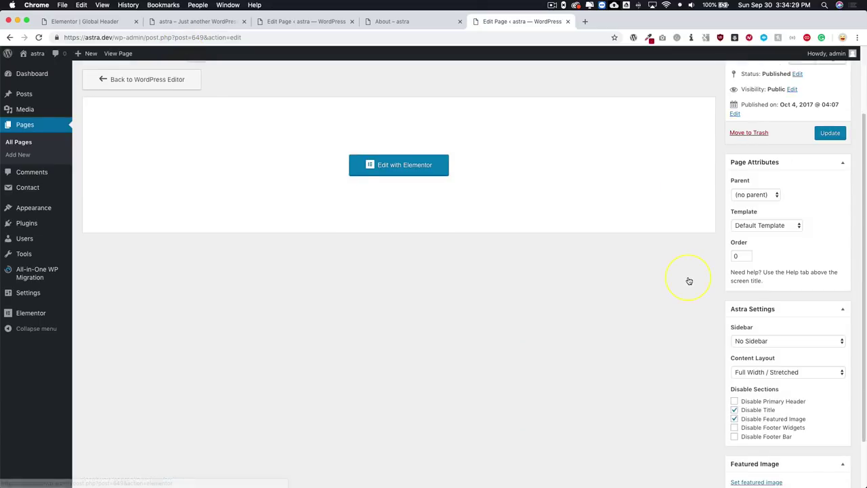
scroll(688, 280, down, 2)
click(738, 422)
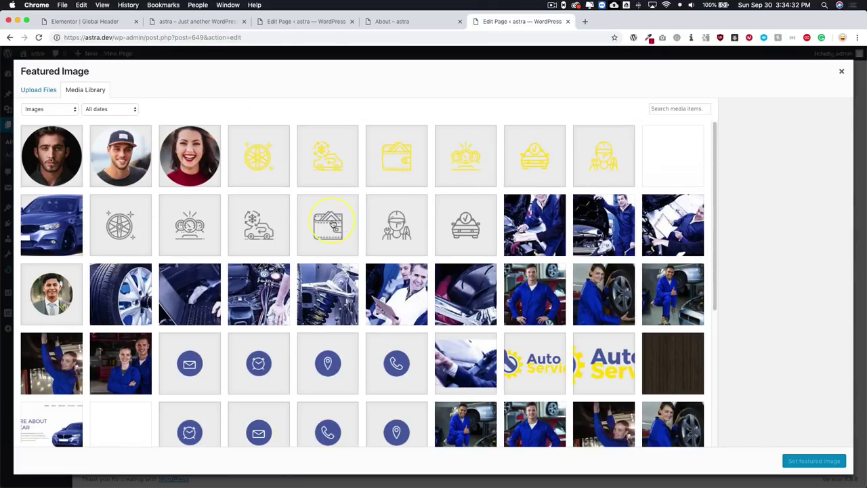
click(332, 224)
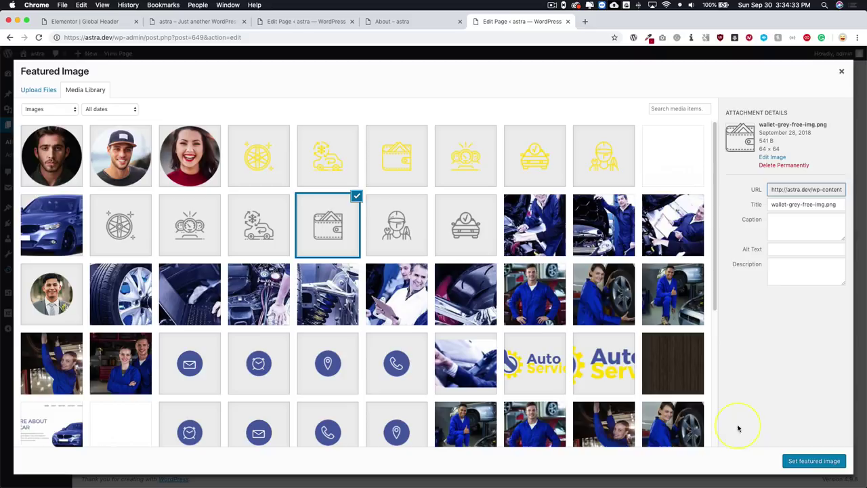
click(207, 240)
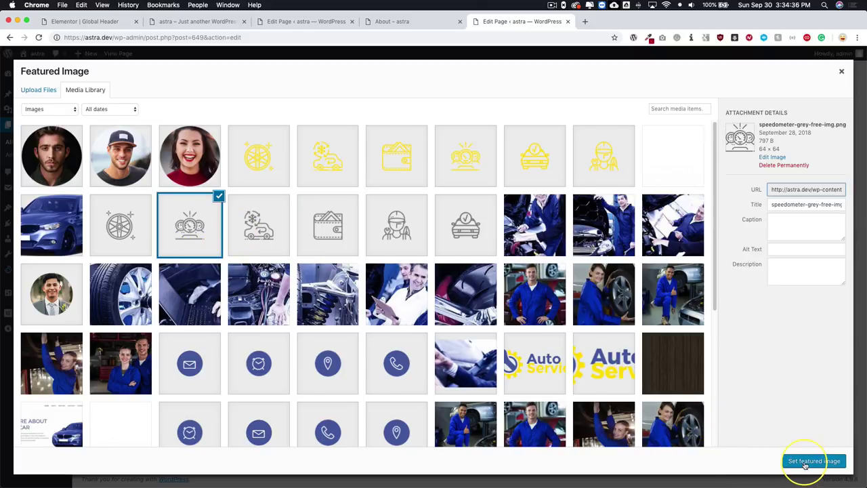
click(813, 461)
scroll(697, 340, up, 4)
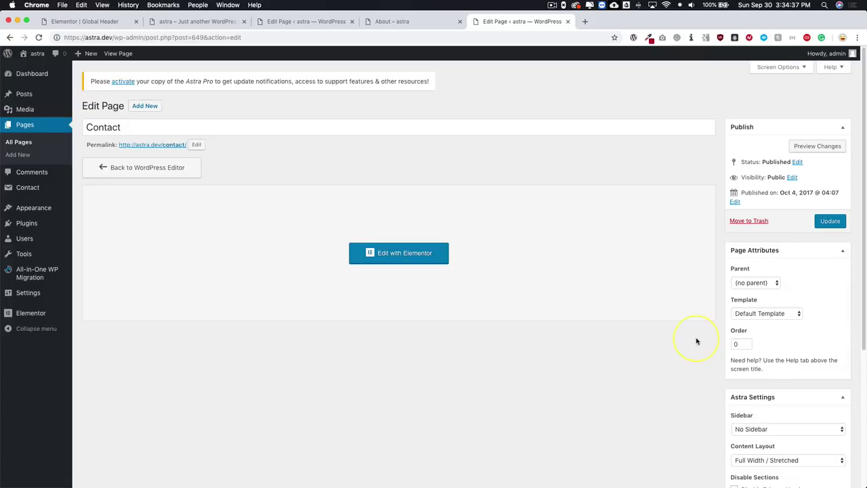
click(826, 222)
View the live Contact page's header logo, and review the Featured Image widget's fallback setting in the Global Header template
click(118, 53)
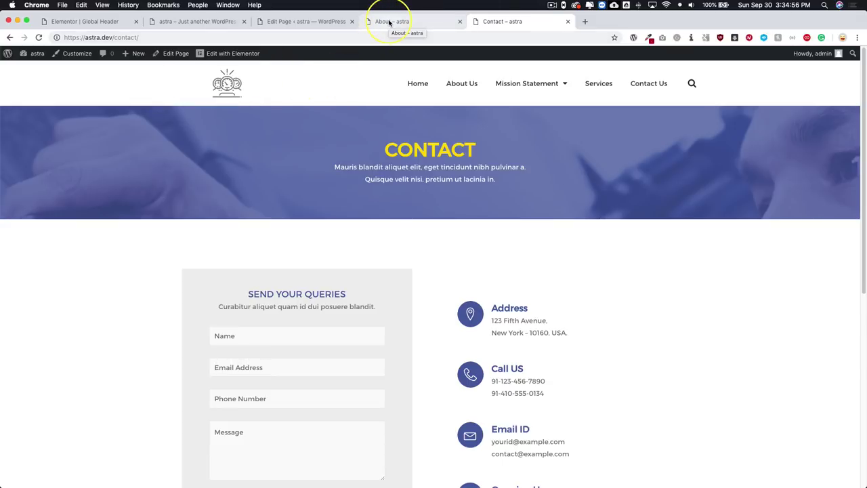
click(108, 21)
click(48, 134)
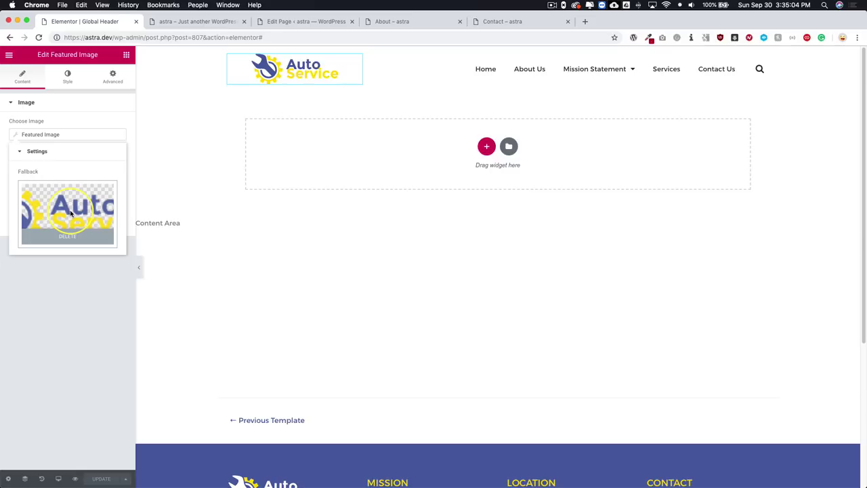
click(83, 300)
Switch between the live About and Contact pages to compare their page-specific header logos
click(306, 21)
click(389, 21)
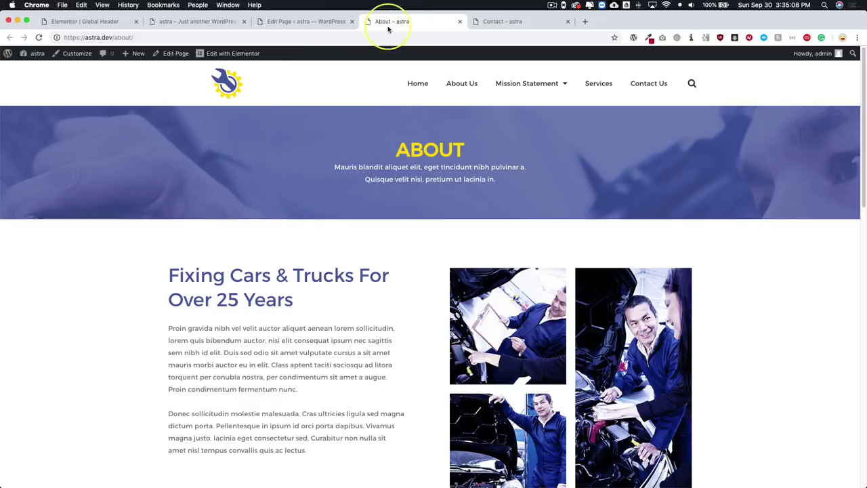
click(513, 23)
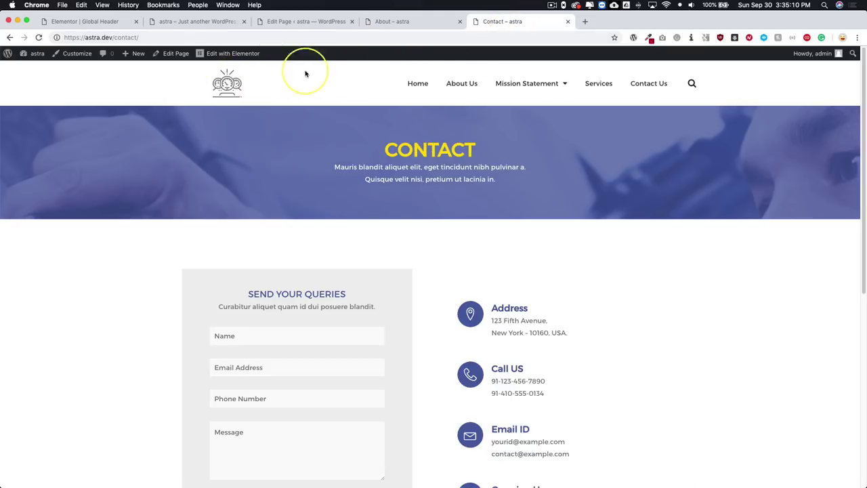
click(406, 24)
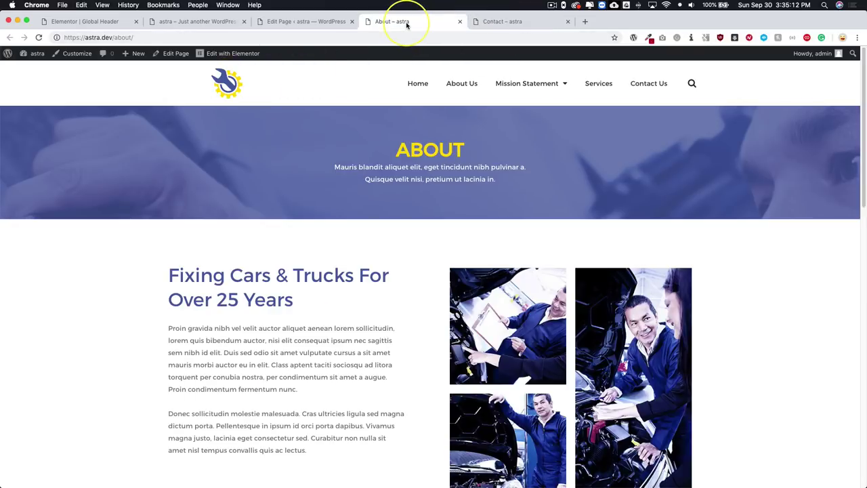